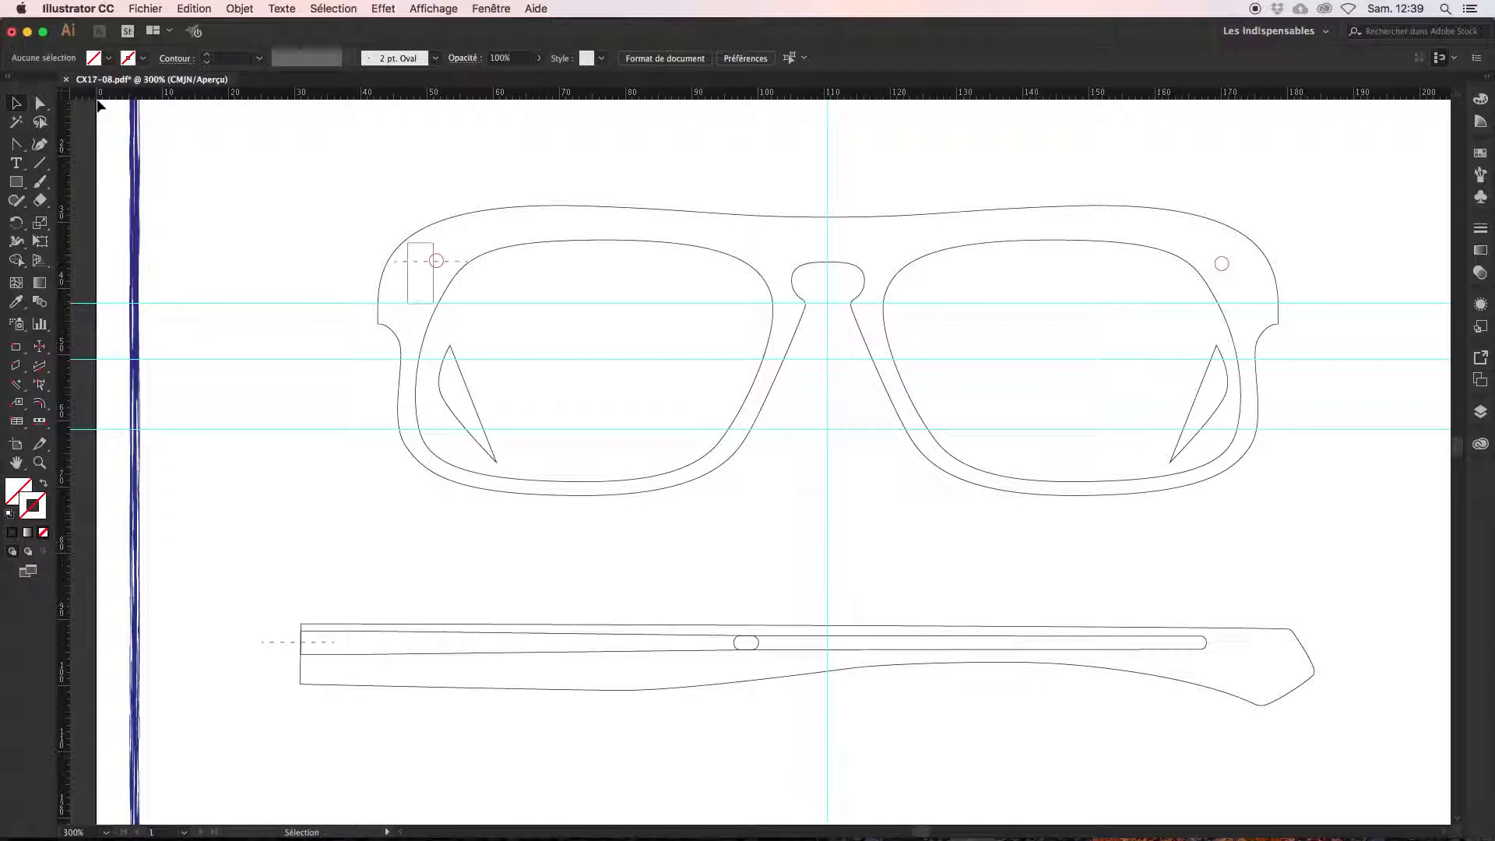
Move the ruler origin to where the vertical centre guide crosses the middle horizontal guide on the glasses front.
scroll(207, 160, "up", 10)
scroll(207, 160, "left", 3)
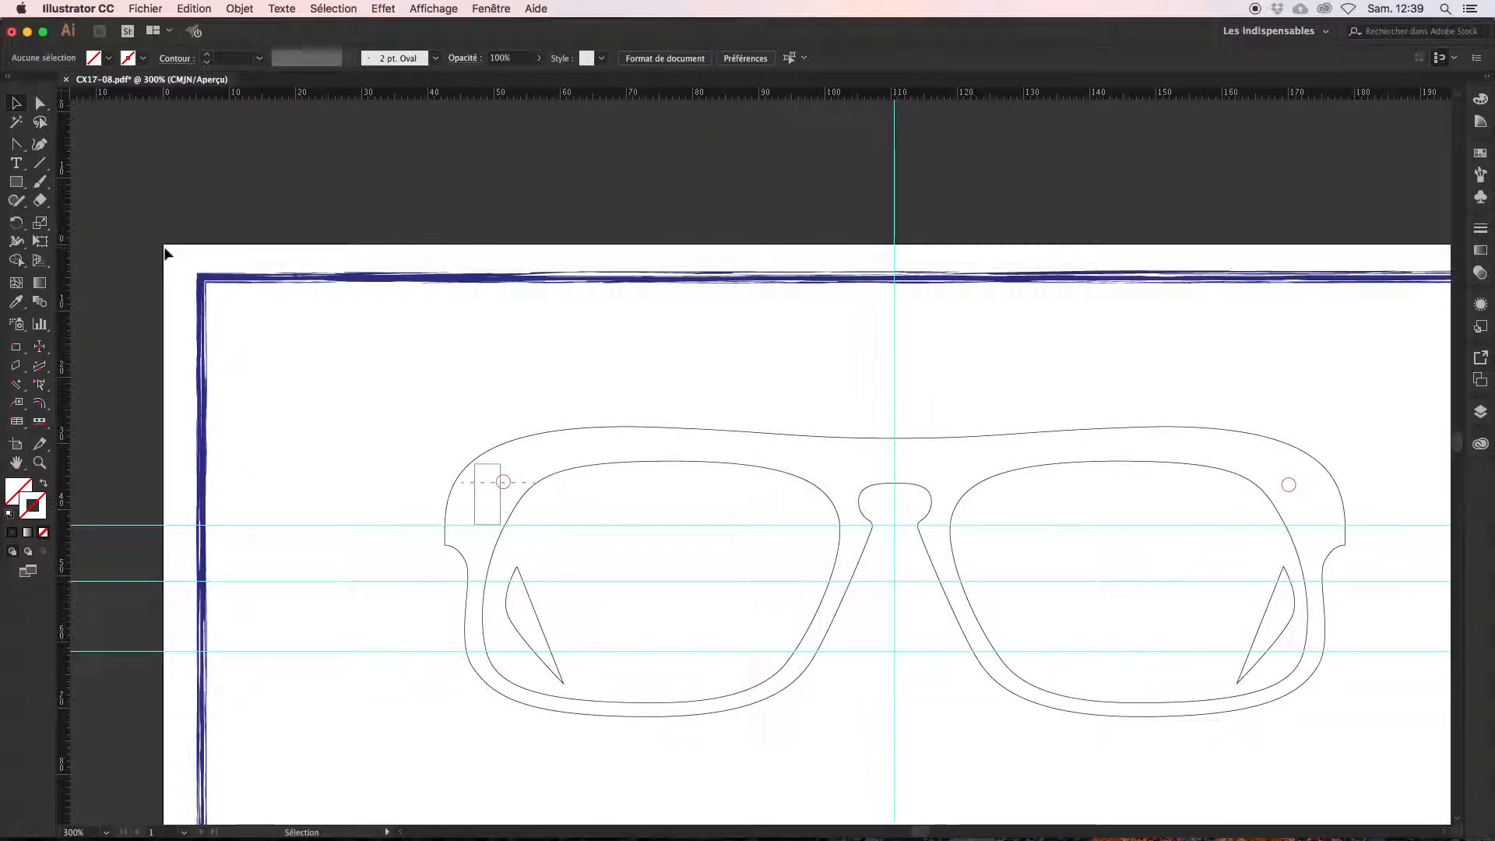
left_click_drag(595, 388, 449, 174)
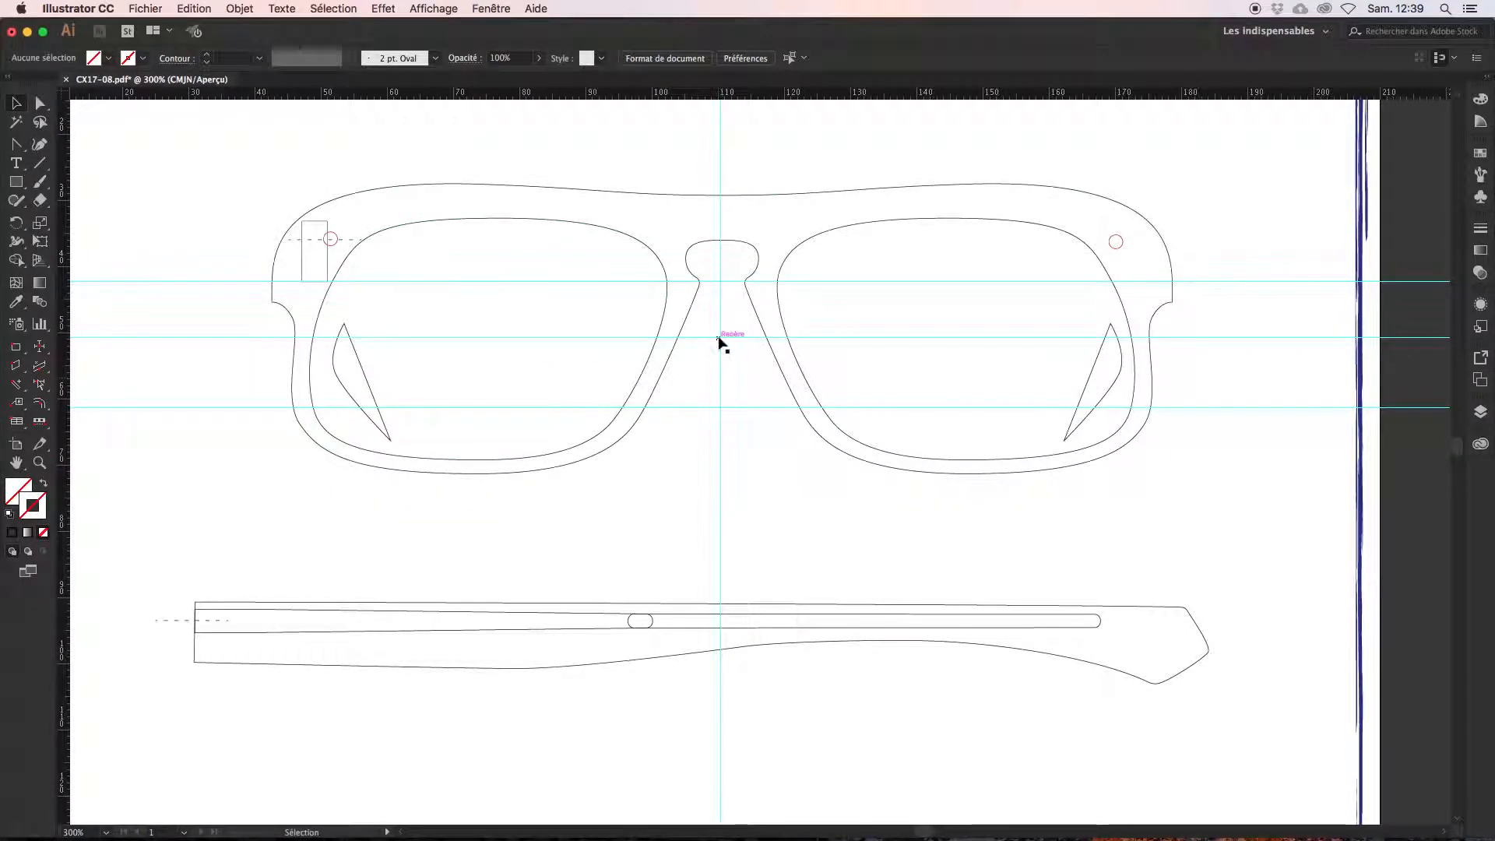
left_click_drag(501, 346, 654, 457)
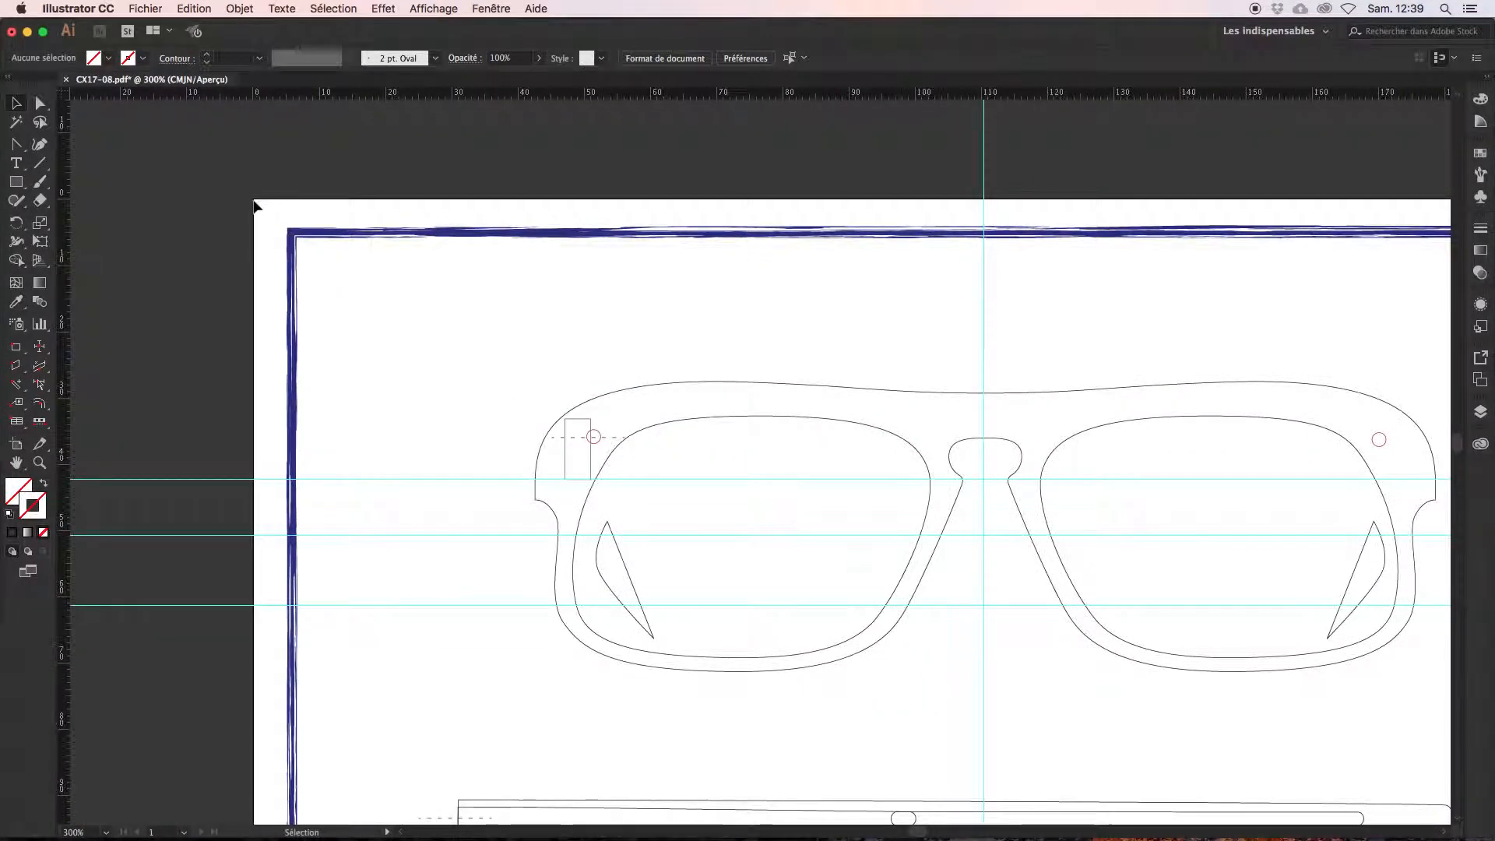
left_click_drag(867, 541, 648, 403)
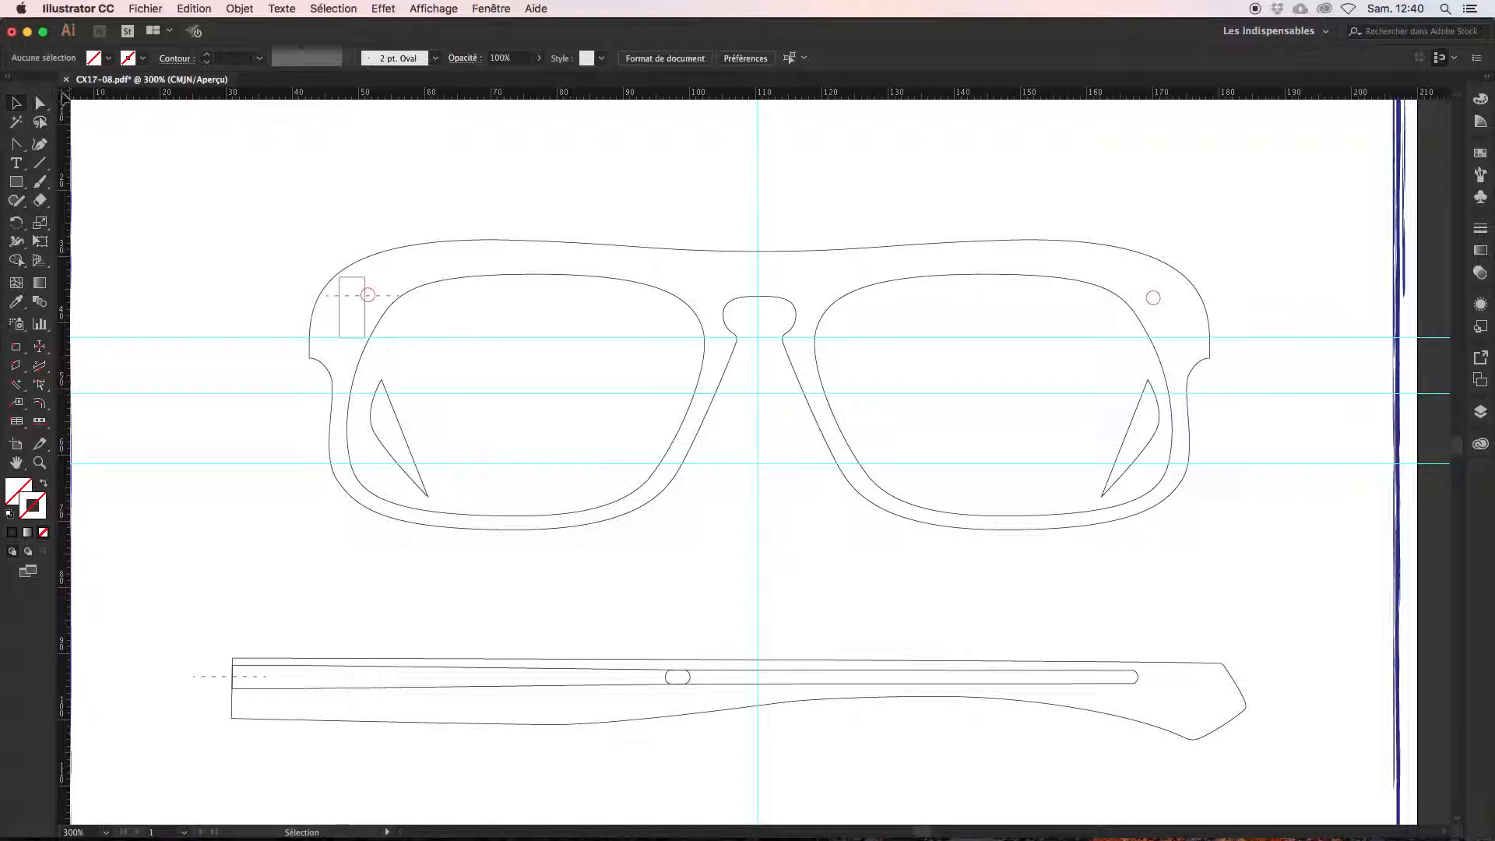
left_click_drag(65, 95, 760, 399)
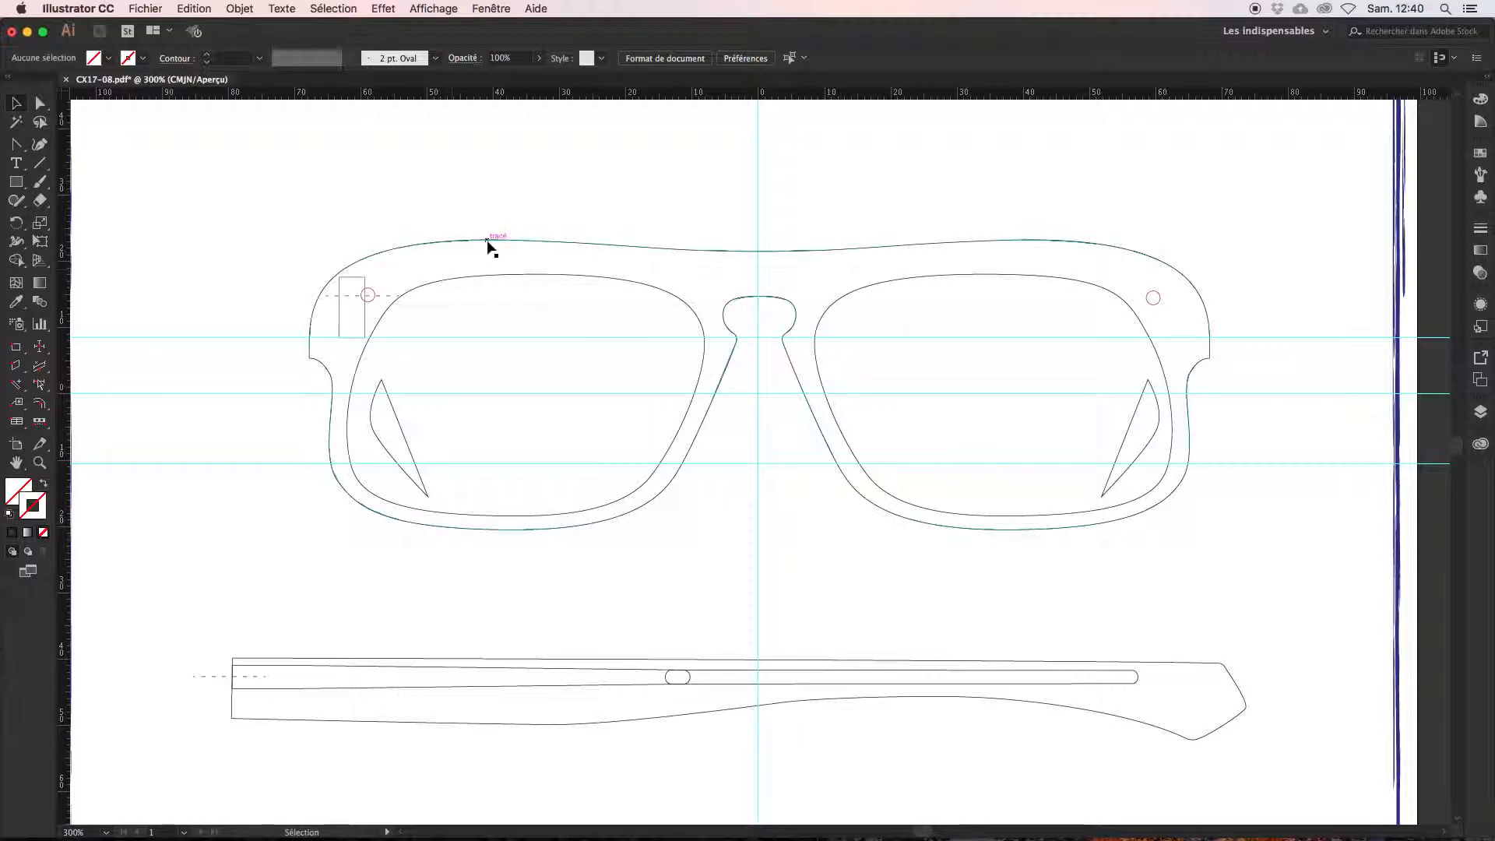
Select the frame outline together with both lens openings, both small hinge circles and both nose pad shapes.
left_click(488, 243)
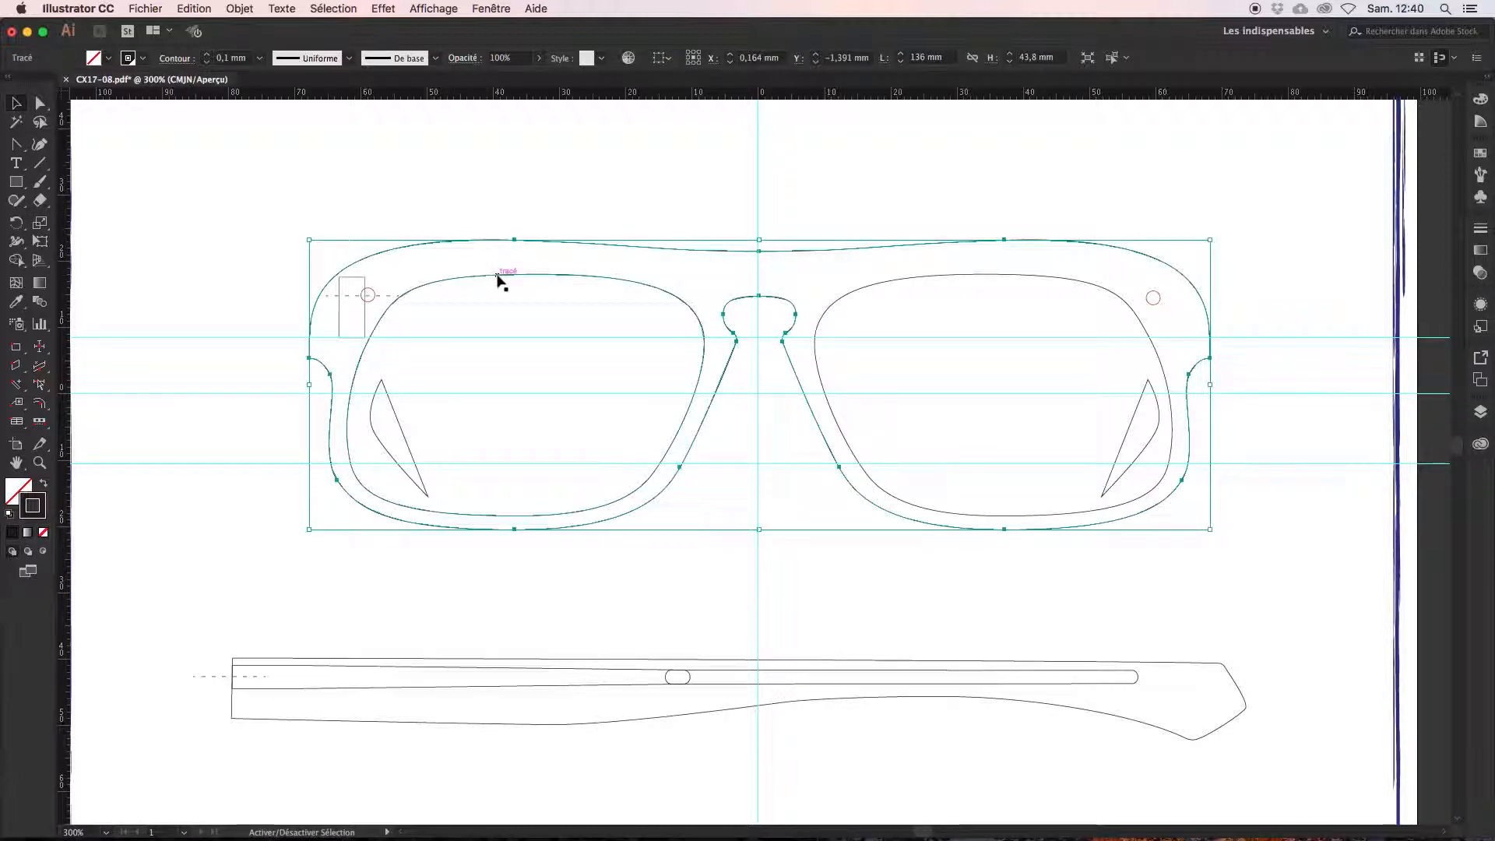
left_click(498, 275, "shift")
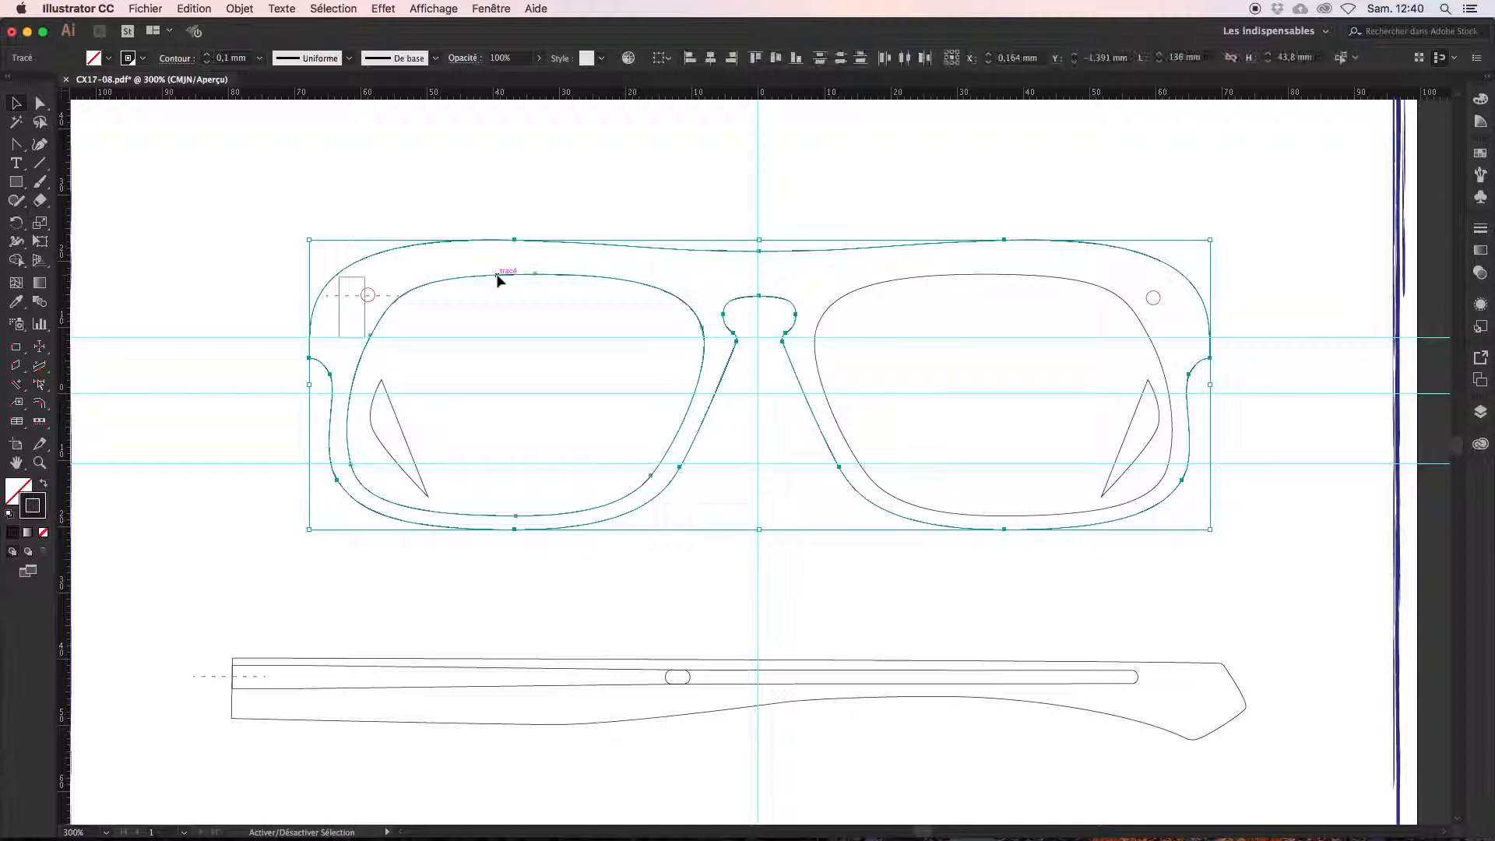
left_click(882, 285, "shift")
left_click(1154, 298, "shift")
left_click(368, 294, "shift")
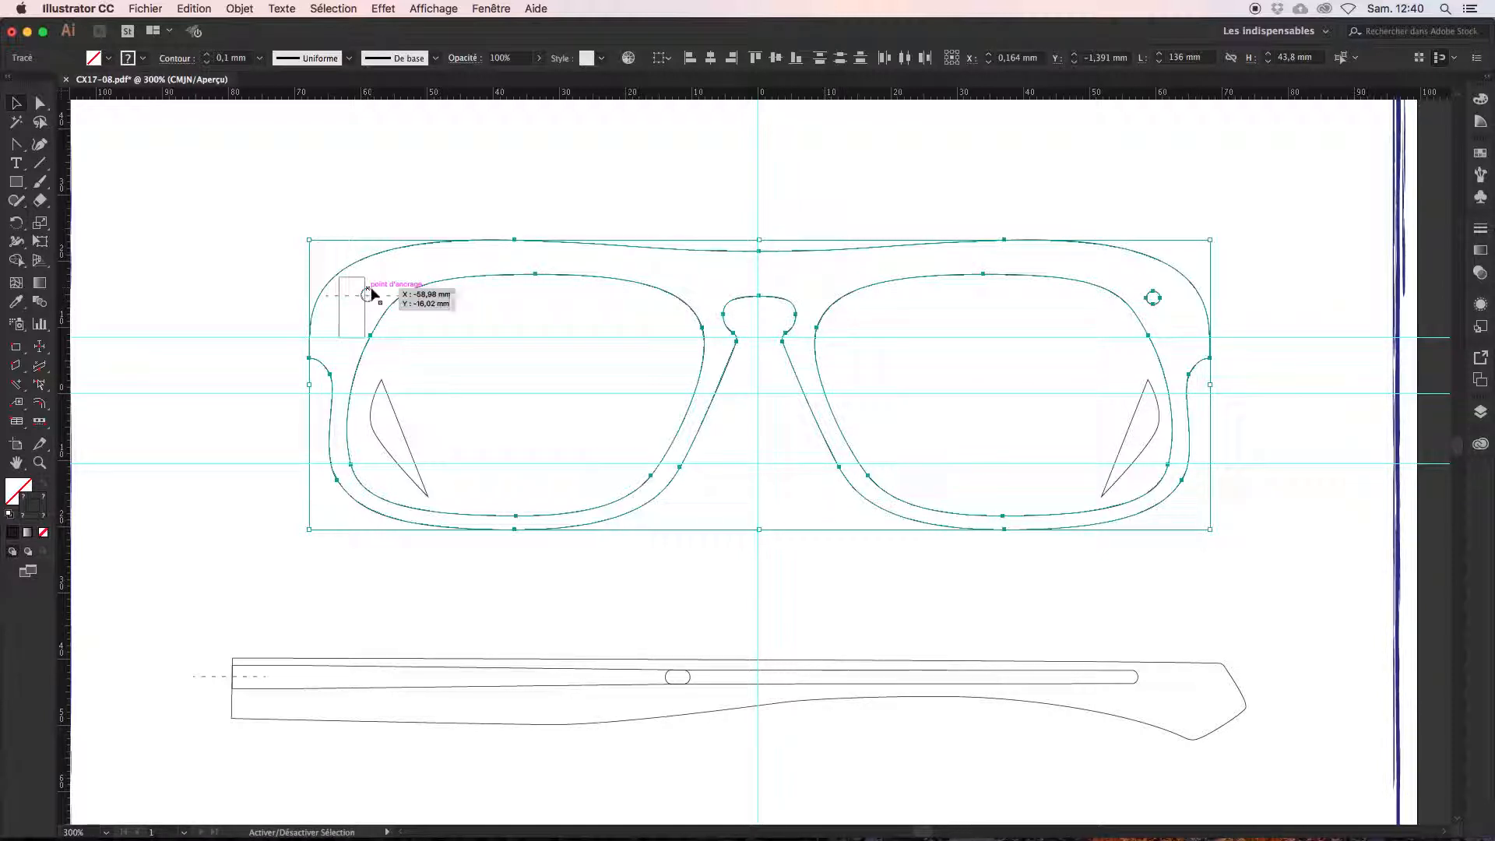
left_click(393, 408, "shift")
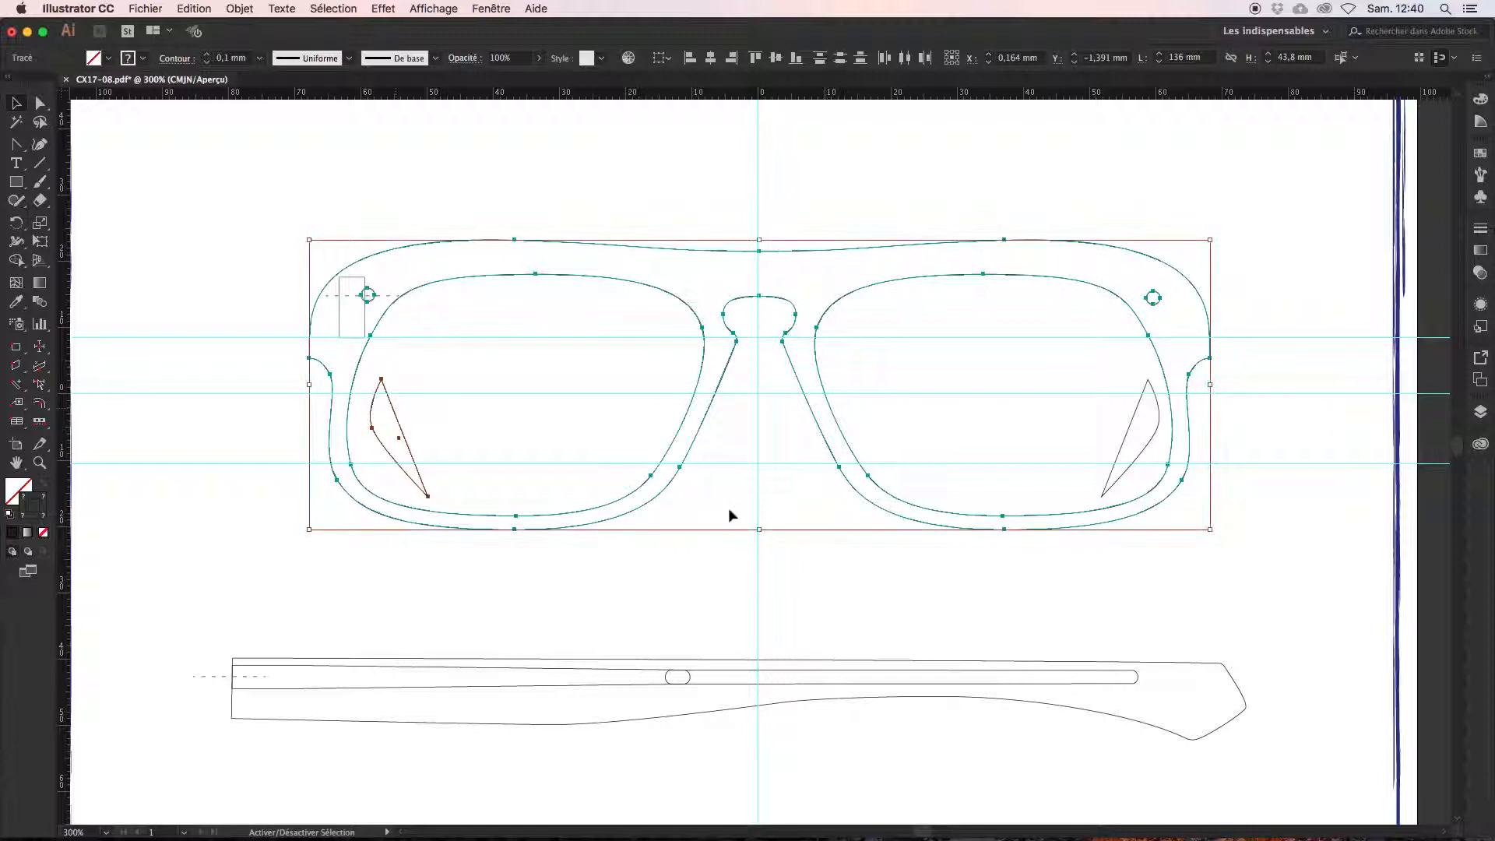
left_click(1130, 437, "shift")
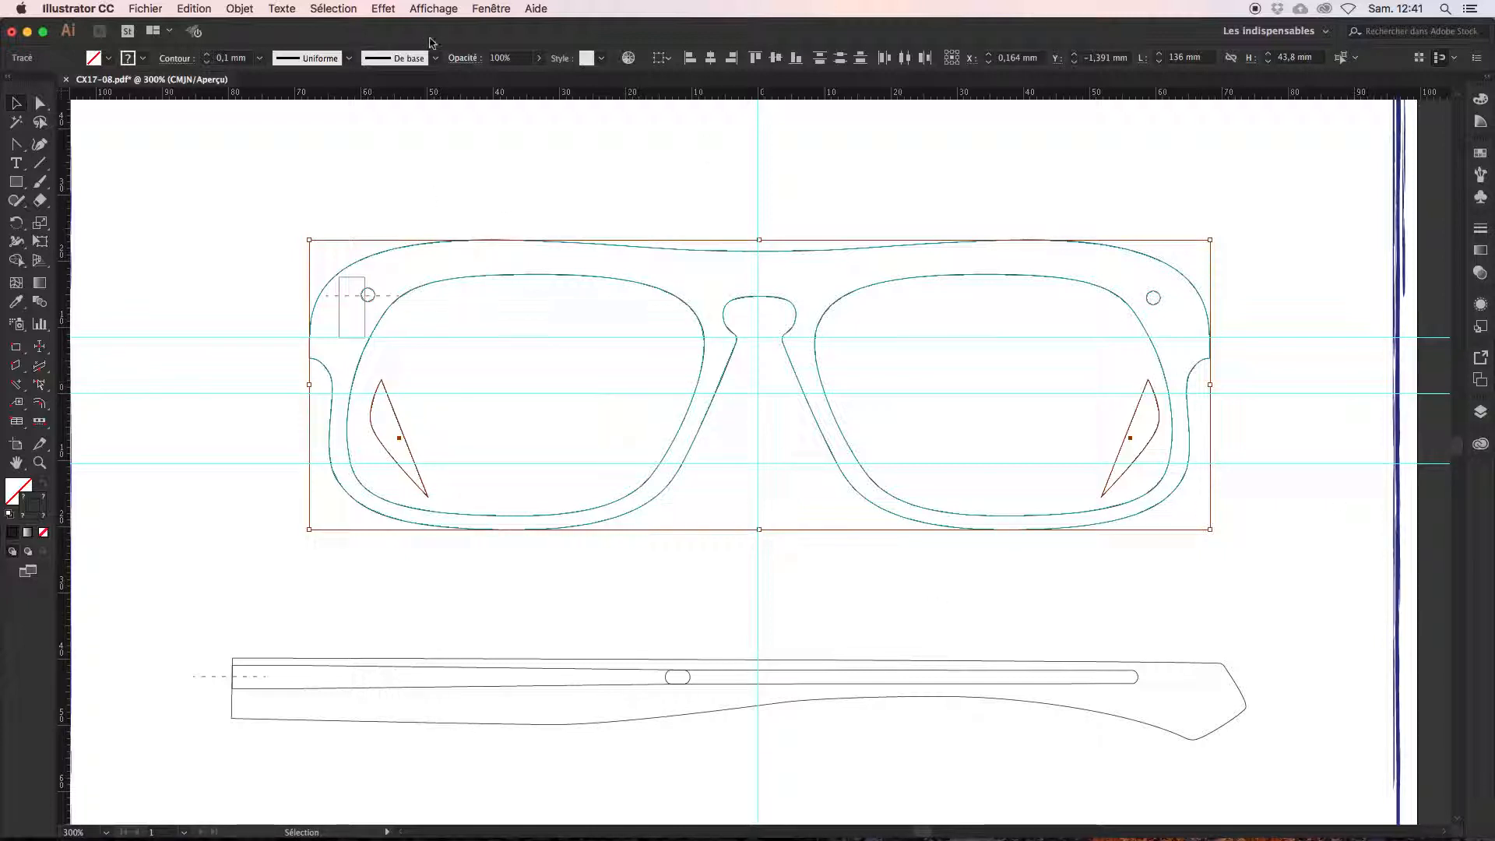
Export the selected paths as CX17-08.dxf in AutoCAD Interchange format, with only the selected artwork included.
left_click(145, 9)
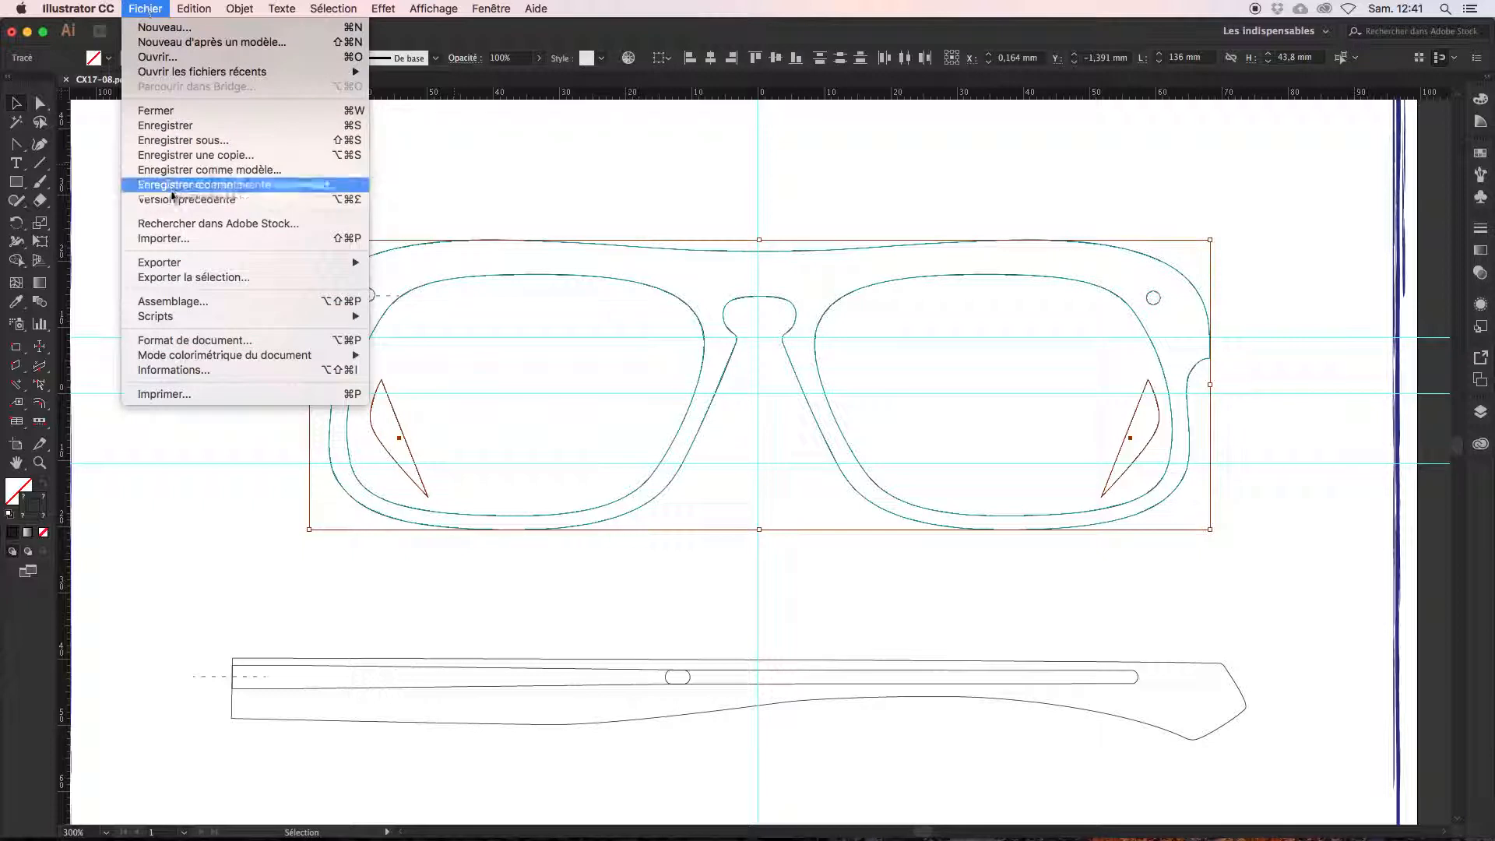
mouse_move(335, 263)
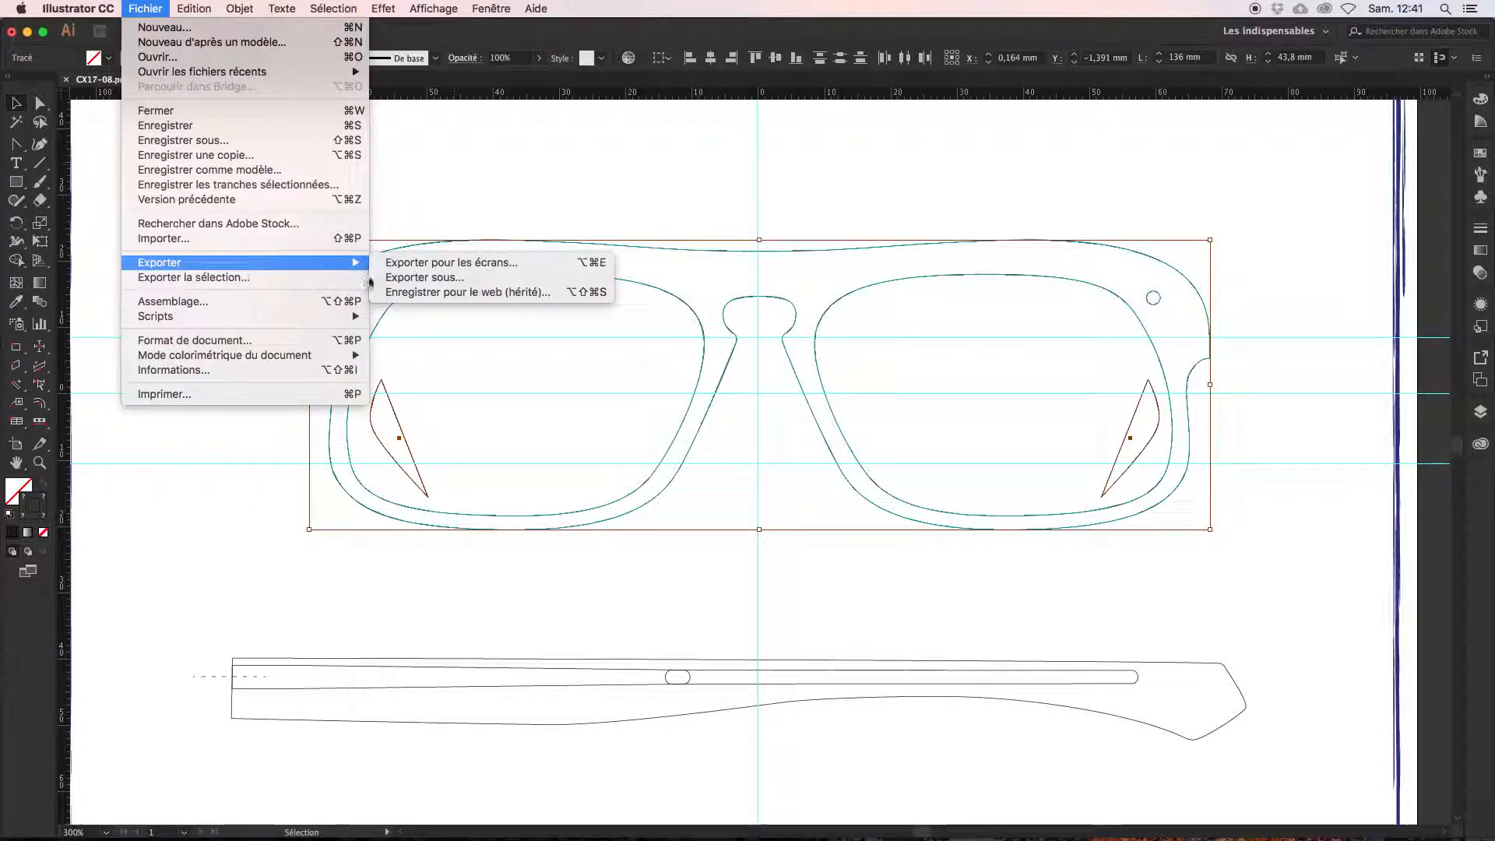
left_click(454, 282)
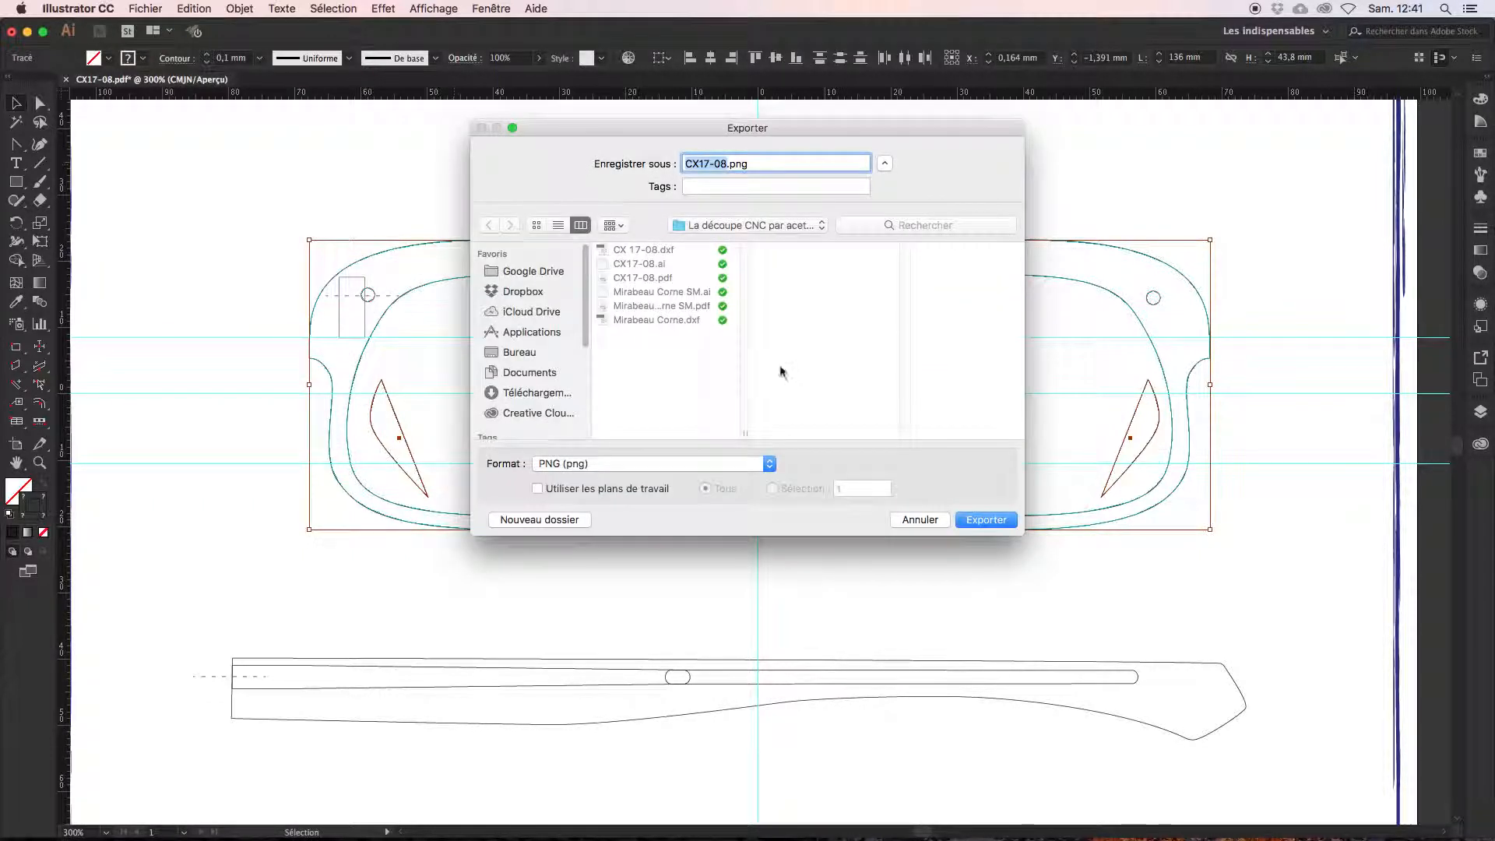
left_click(685, 464)
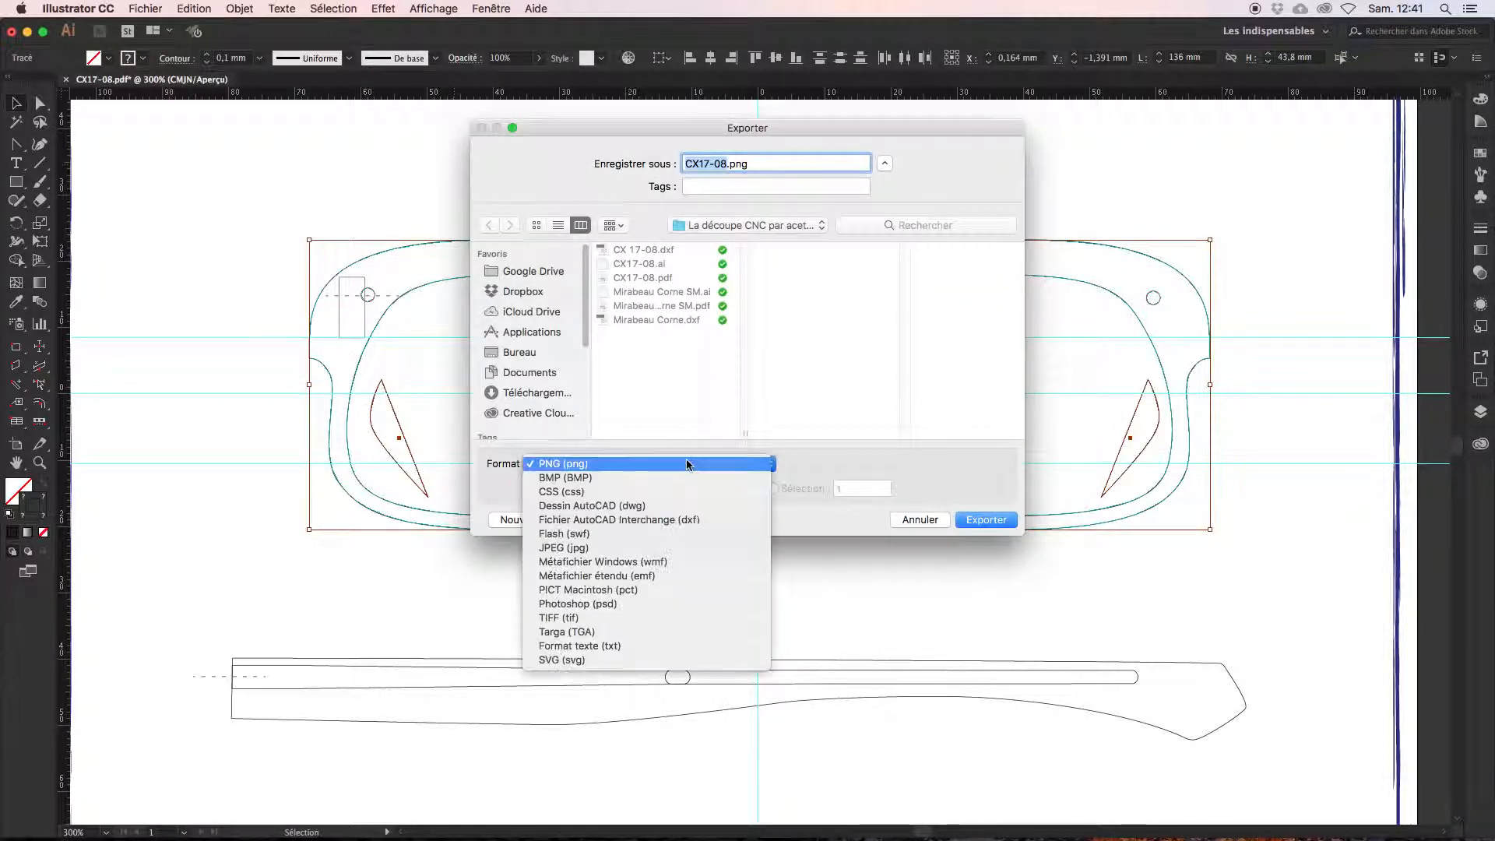
left_click(696, 520)
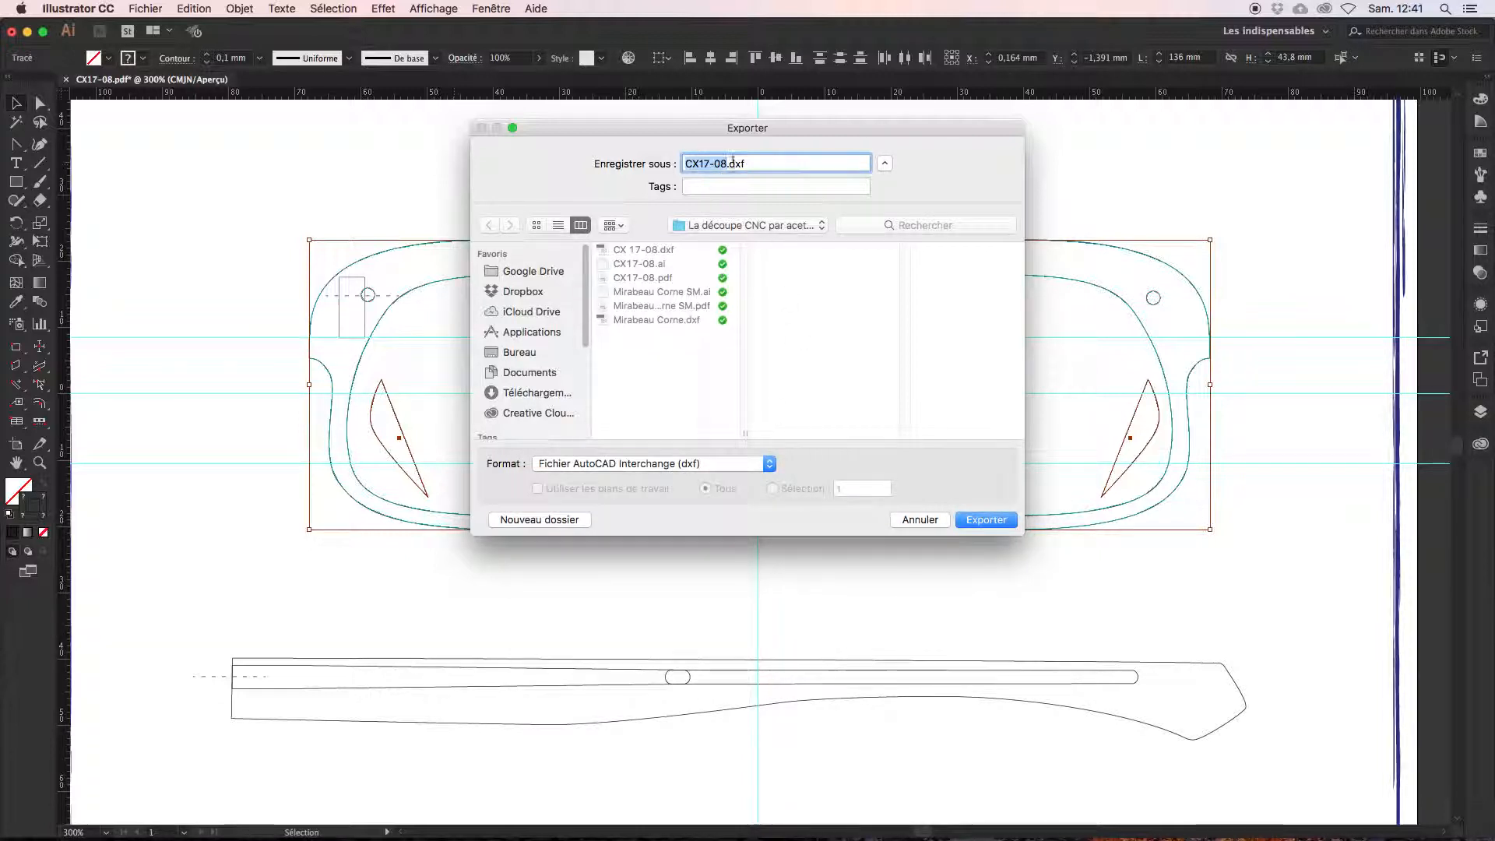
left_click(1010, 520)
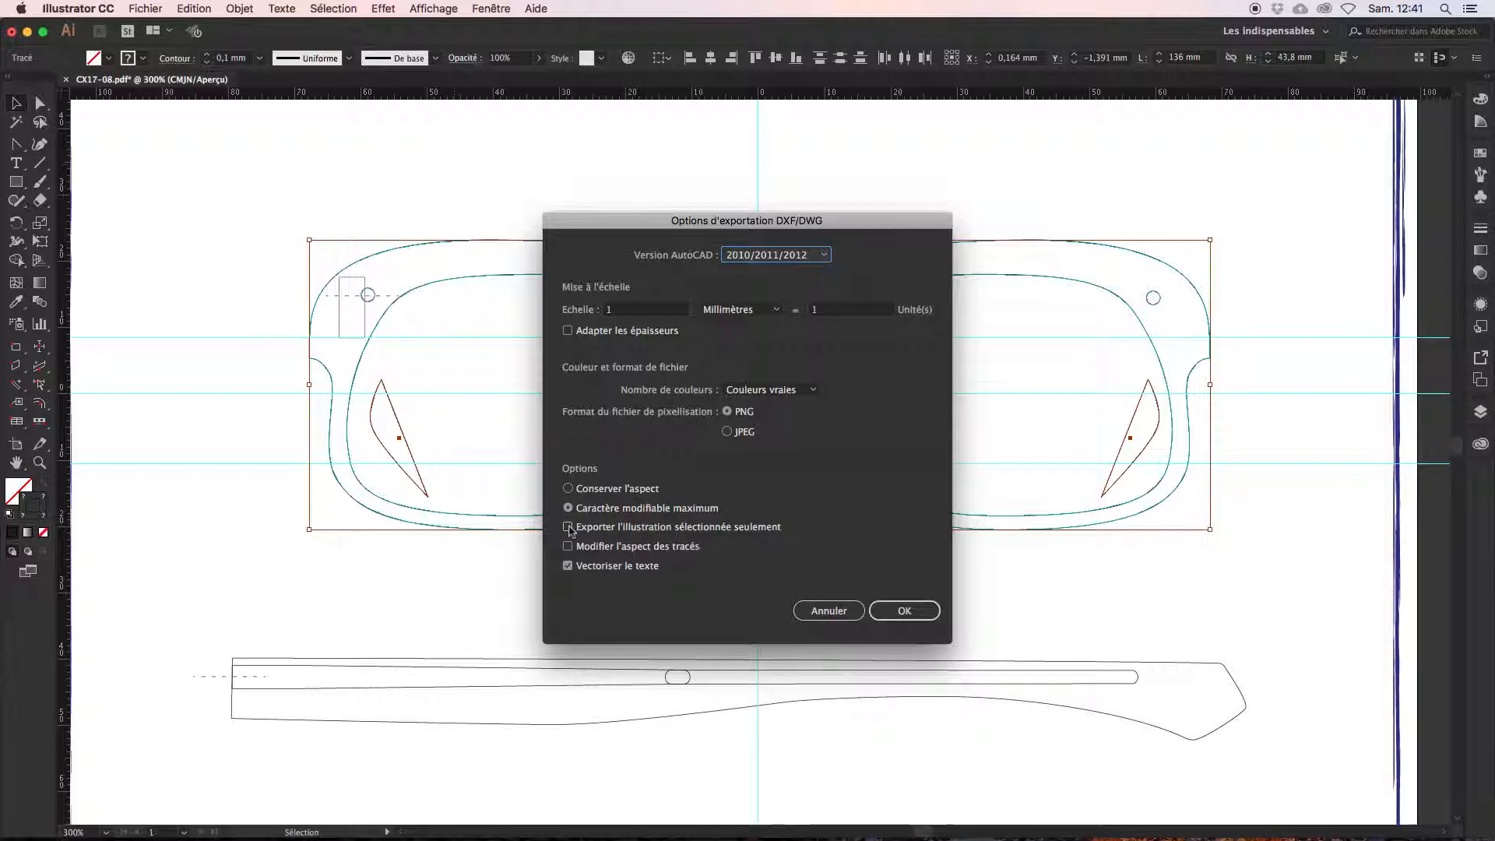
left_click(567, 527)
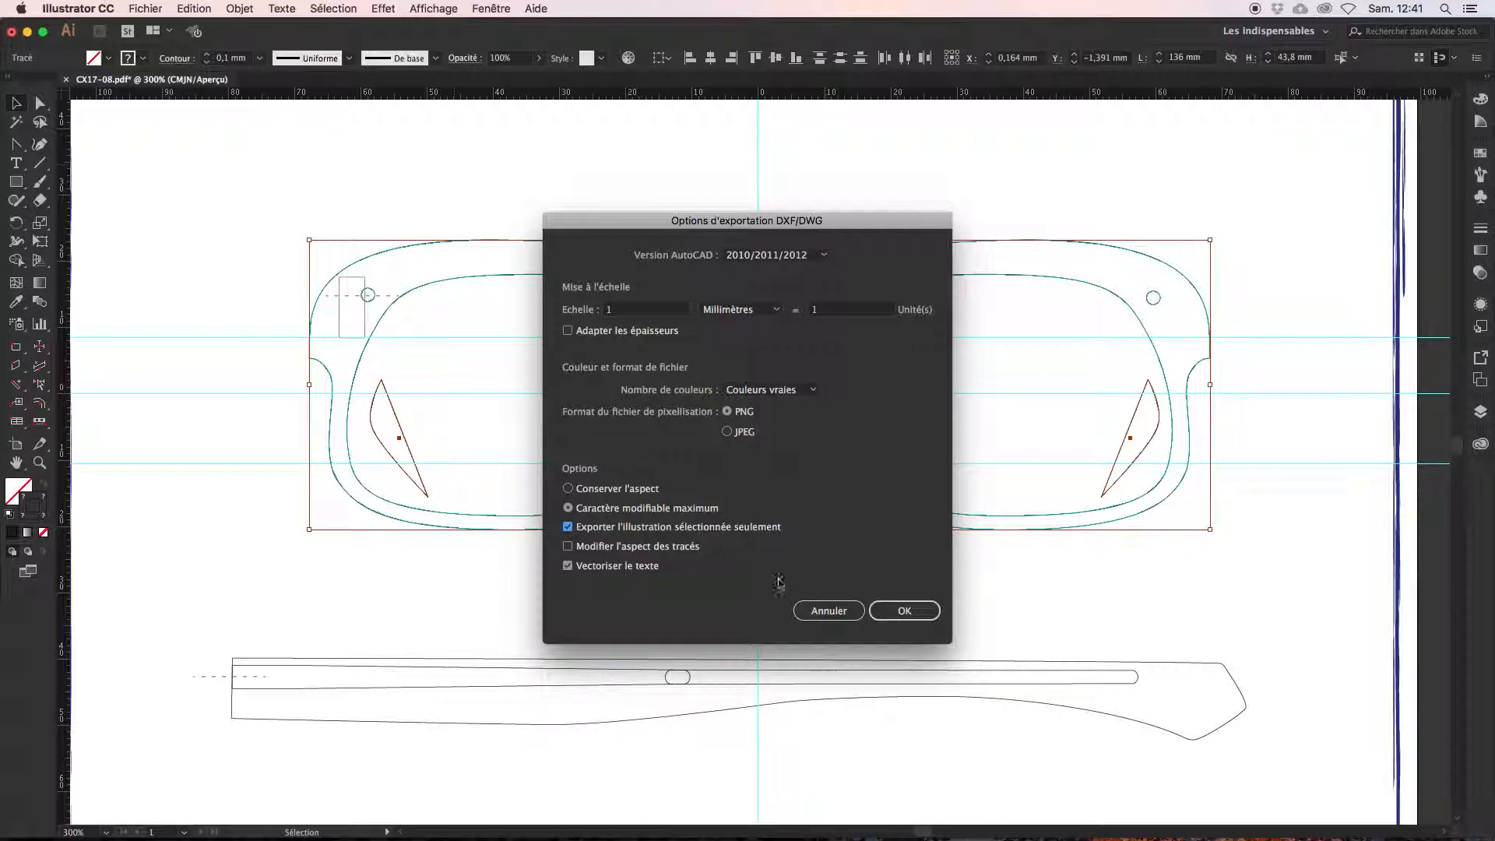
left_click(888, 611)
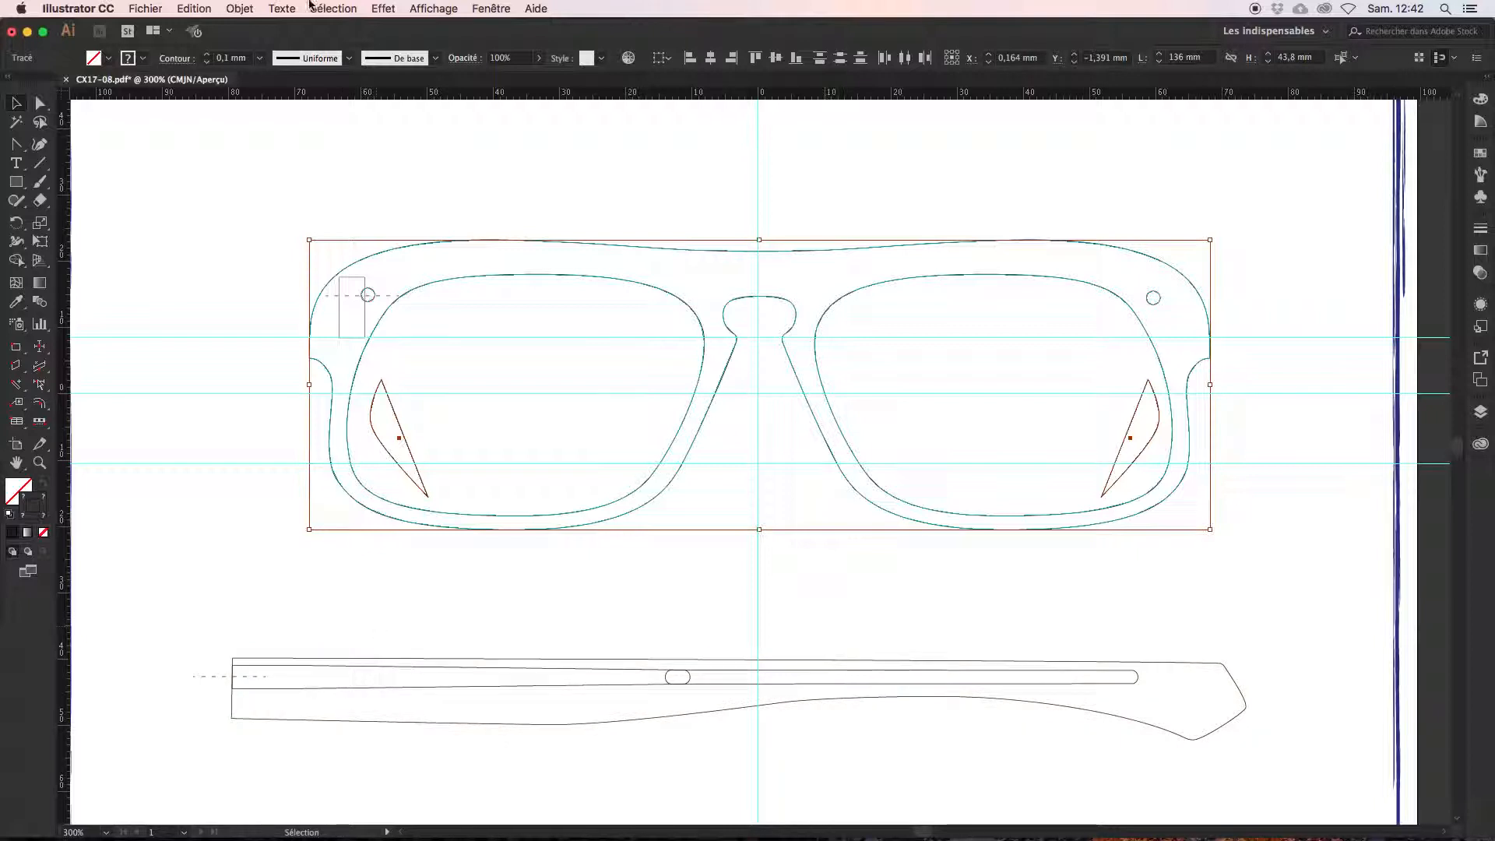
Open the recent file CX17-08.dxf at its original size.
left_click(153, 8)
mouse_move(234, 72)
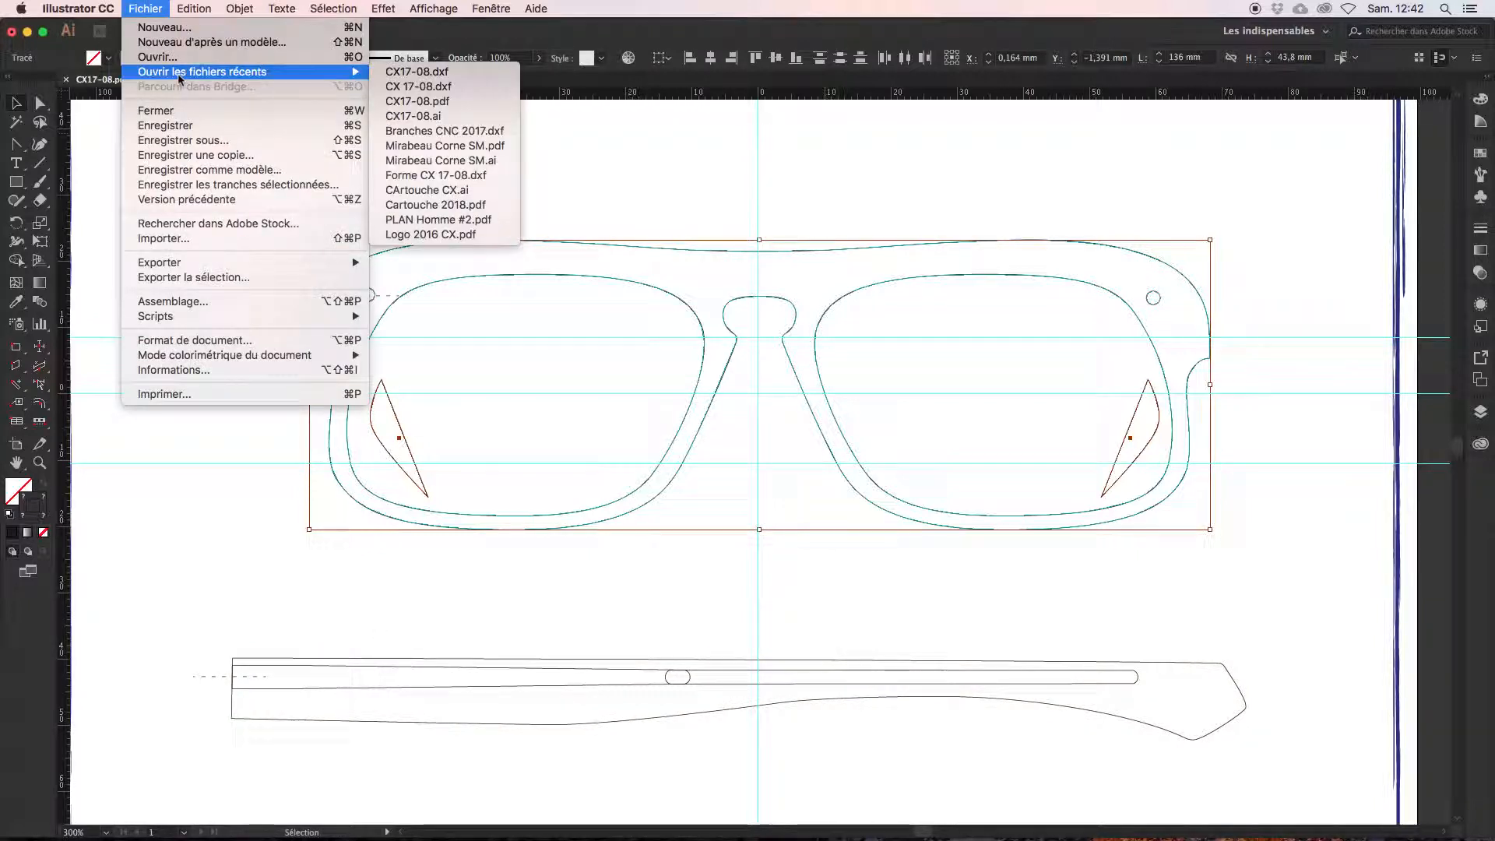
left_click(421, 87)
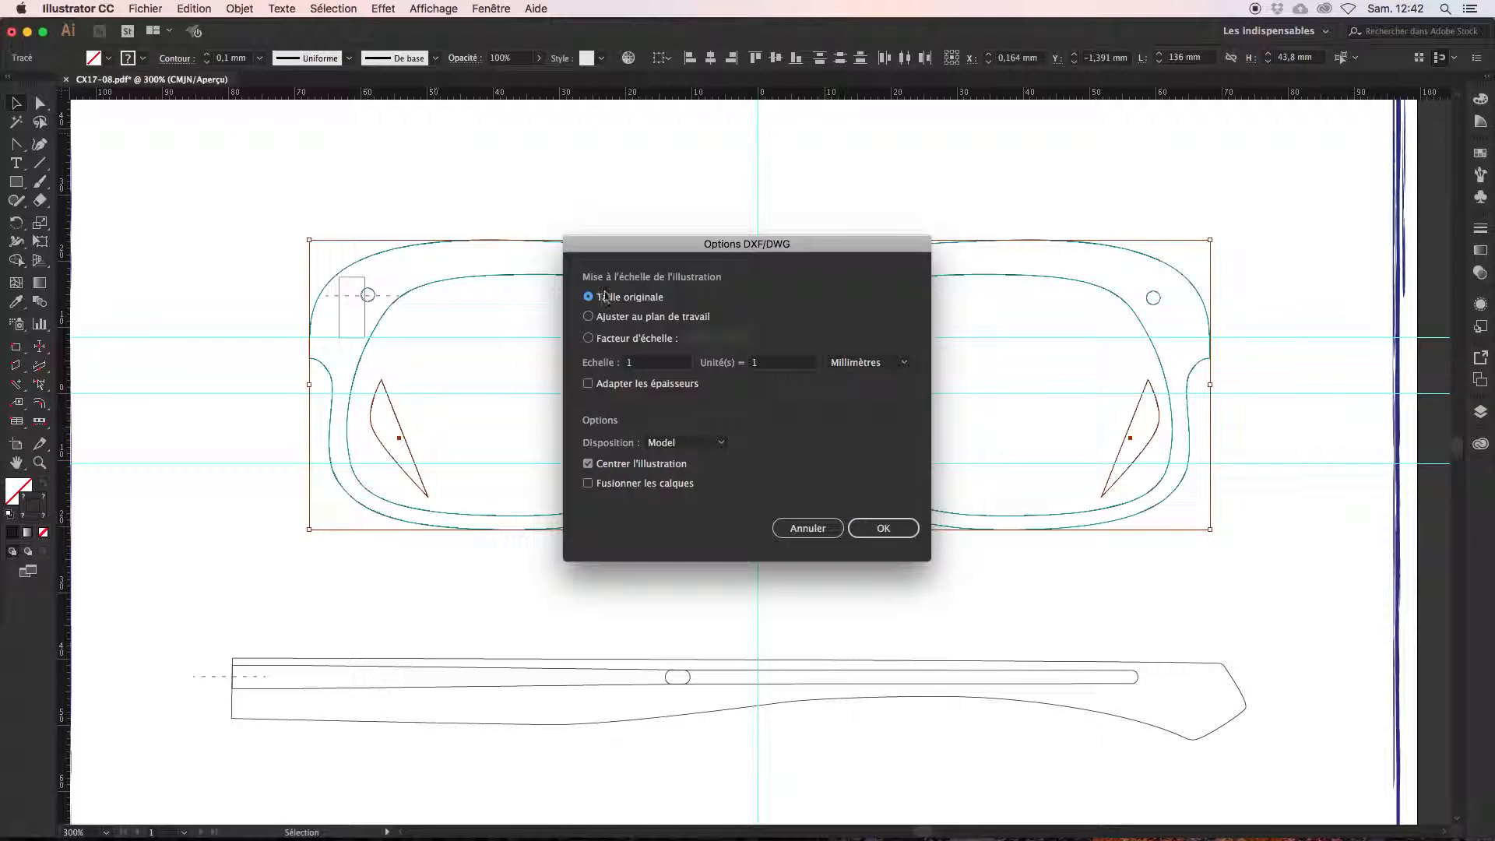
left_click(878, 526)
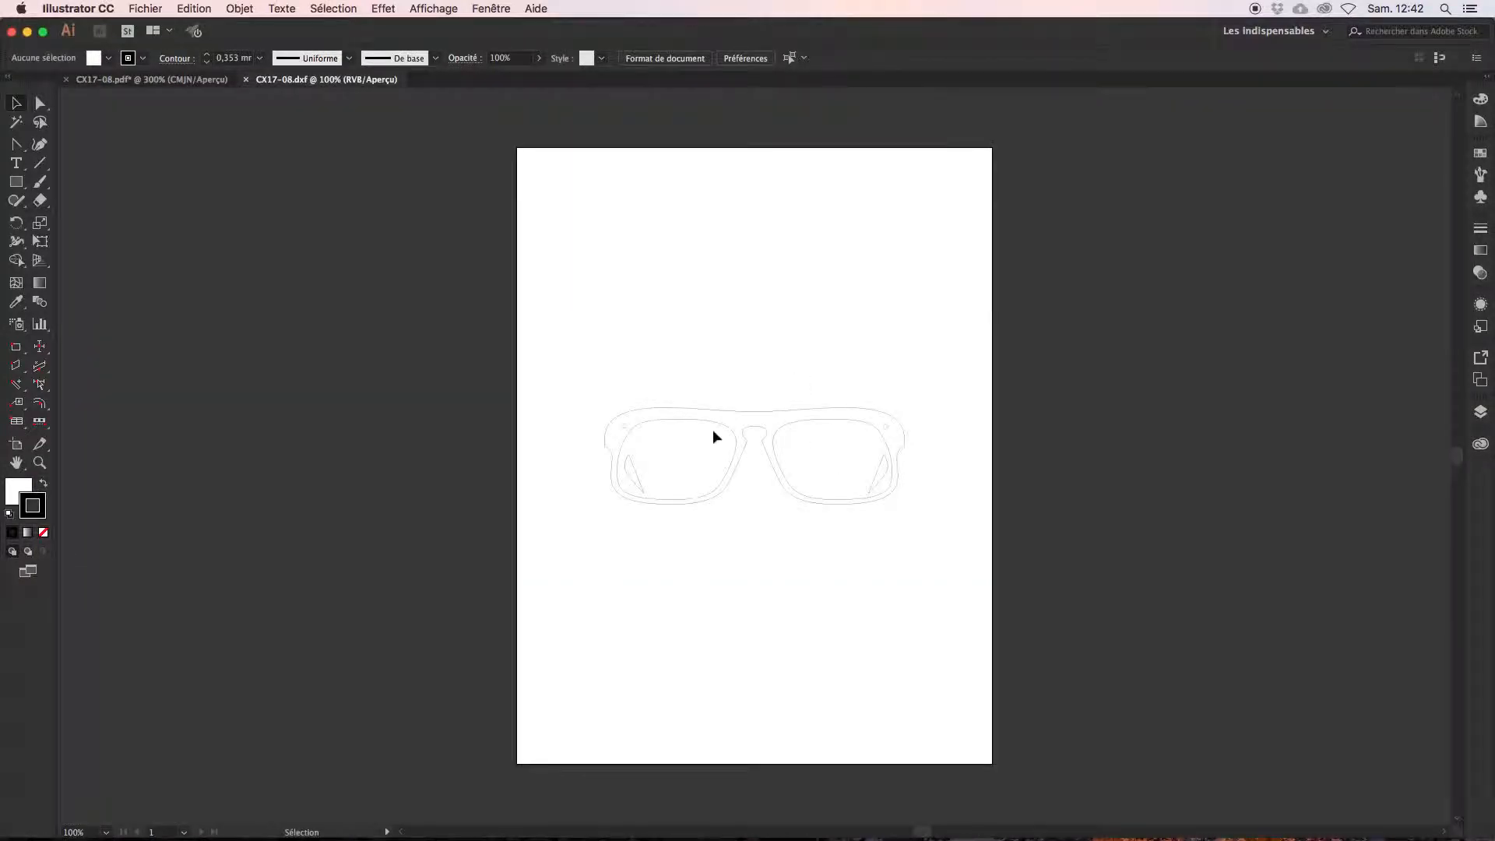
key("super+plus")
key("super+plus")
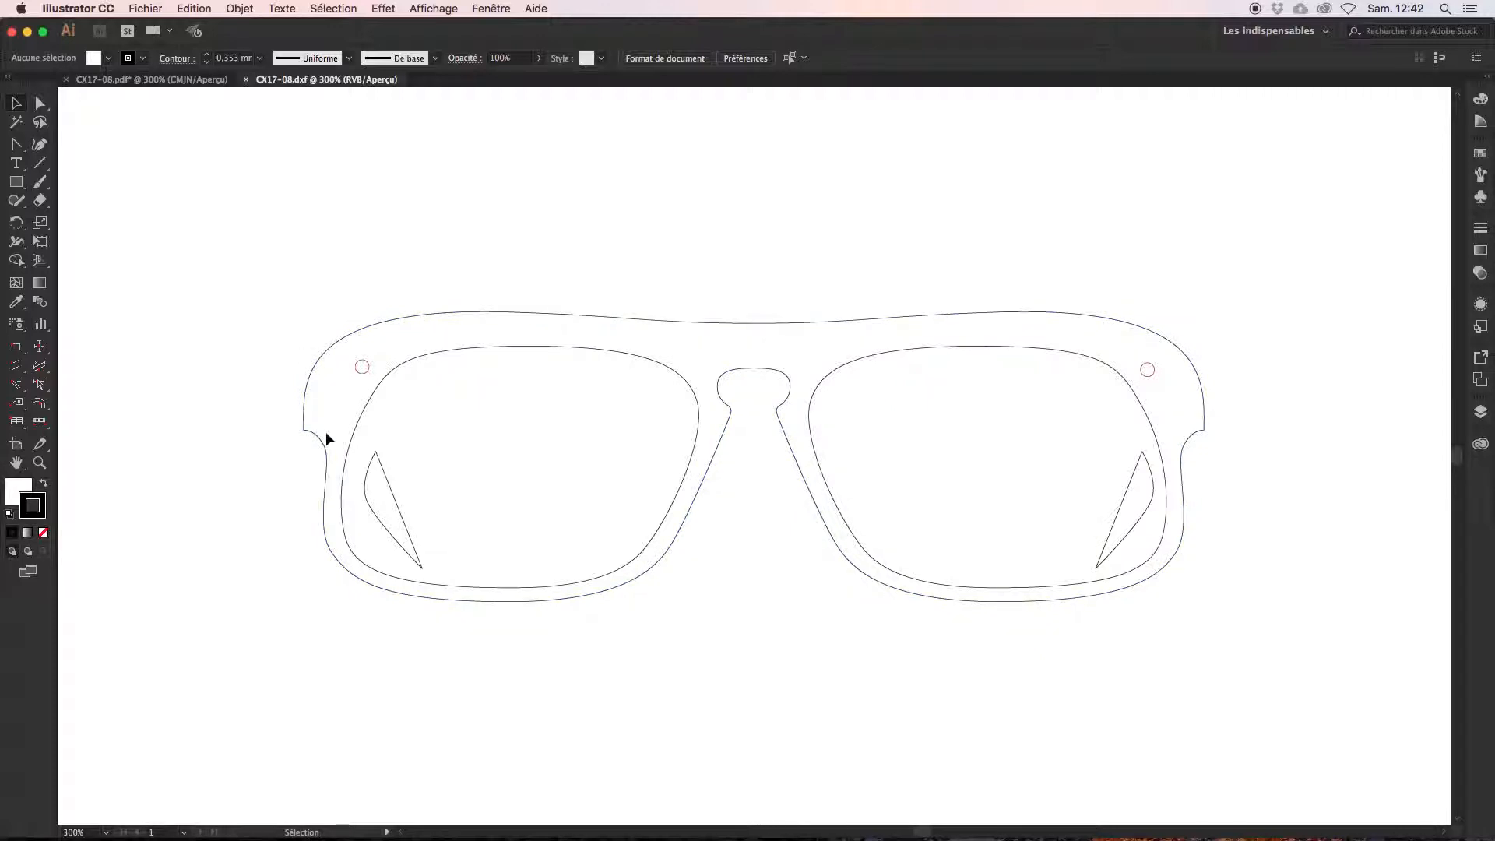
Examine the paths contained in the Plaquettes and Face CX 17-08 layers of the DXF file.
left_click(1480, 411)
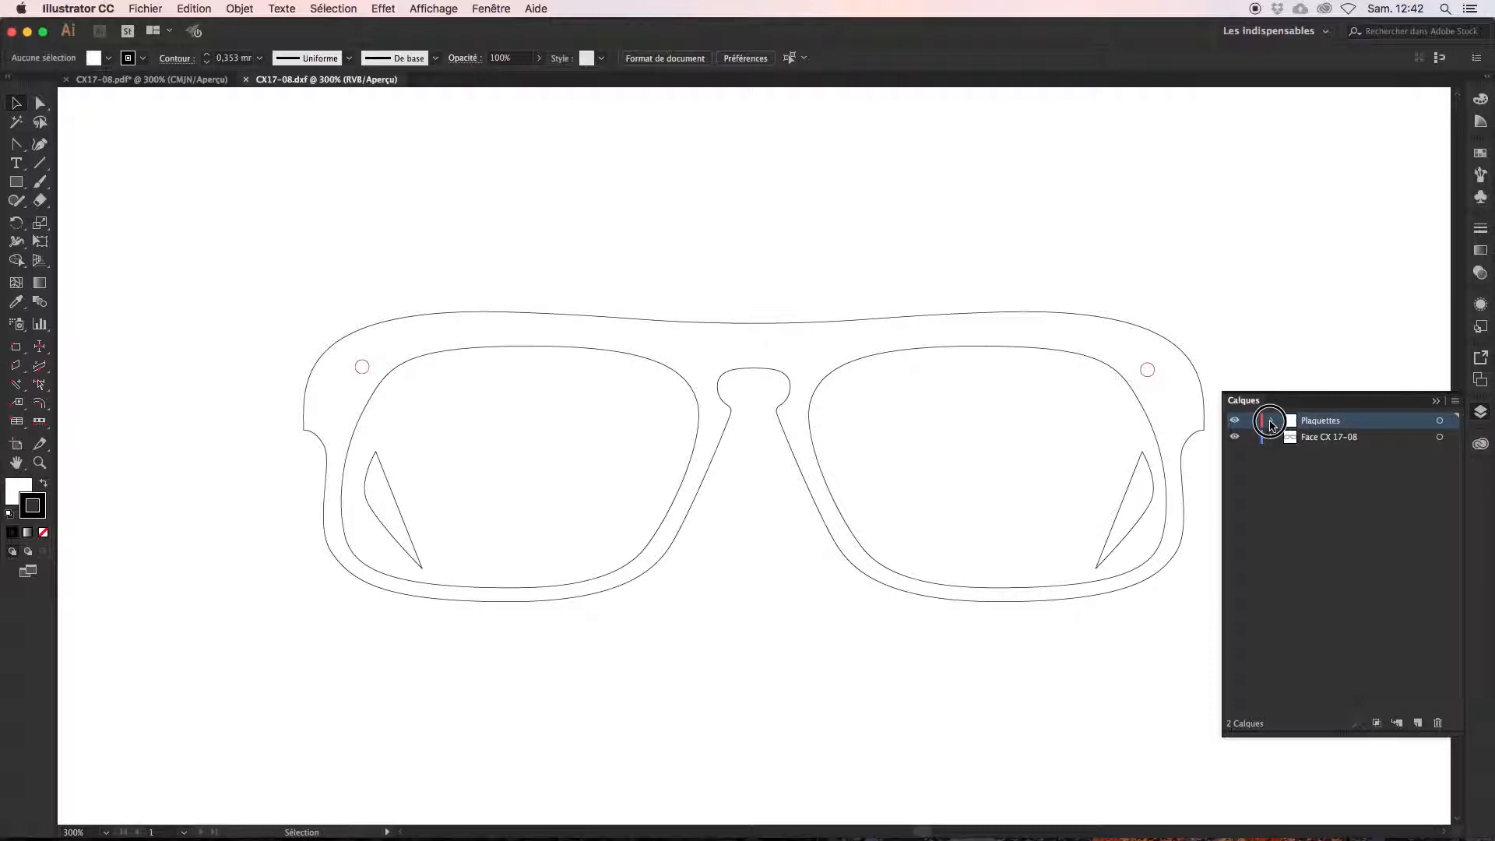
left_click(1270, 421)
left_click(1331, 438)
left_click(1331, 453)
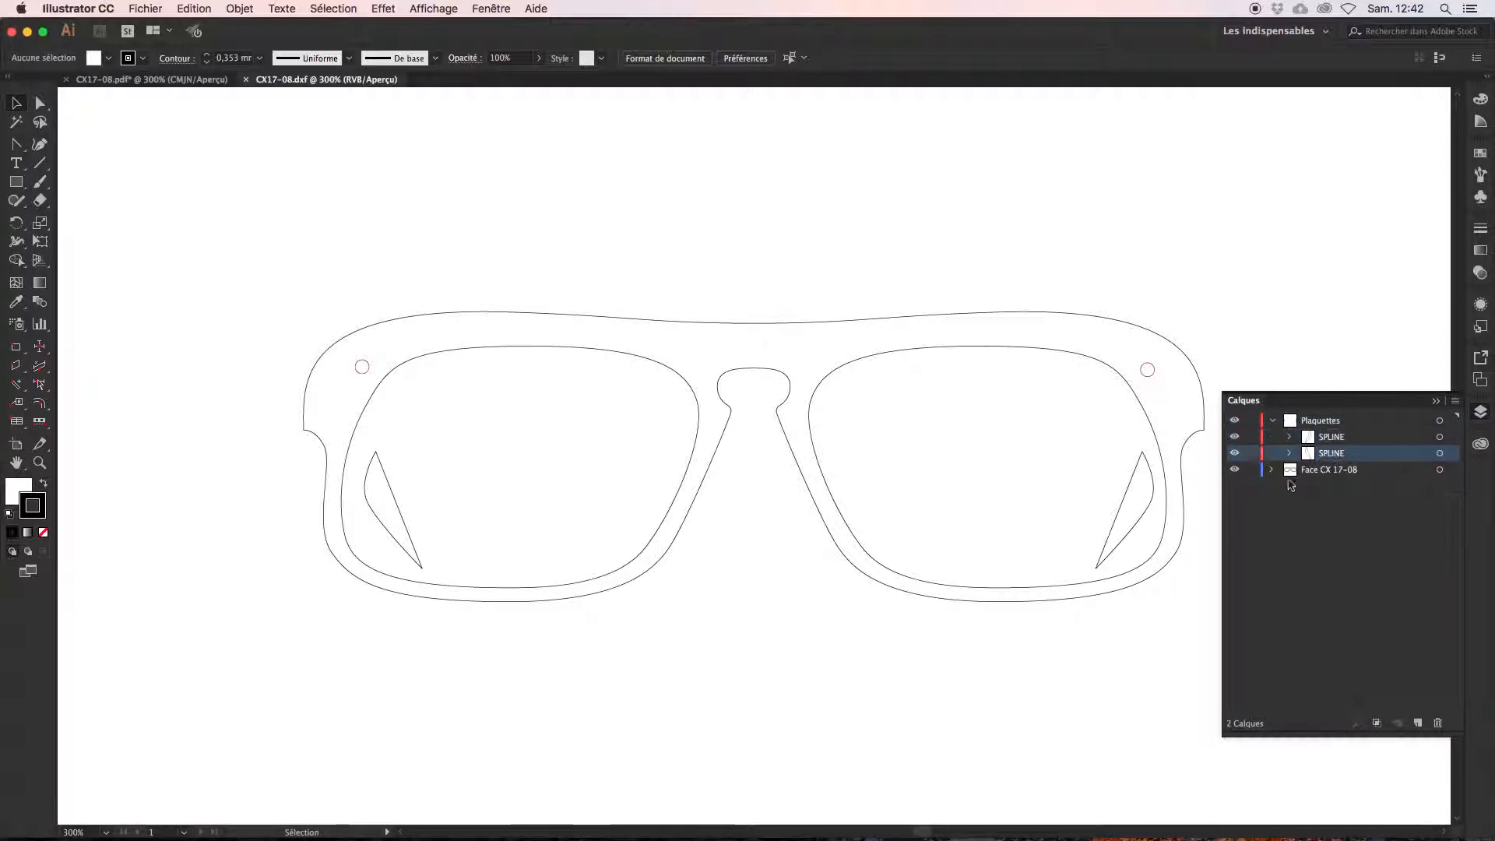
left_click(1271, 470)
left_click(1333, 486)
left_click(1331, 502)
left_click(1332, 519)
left_click(1331, 535)
left_click(1331, 551)
left_click(1134, 274)
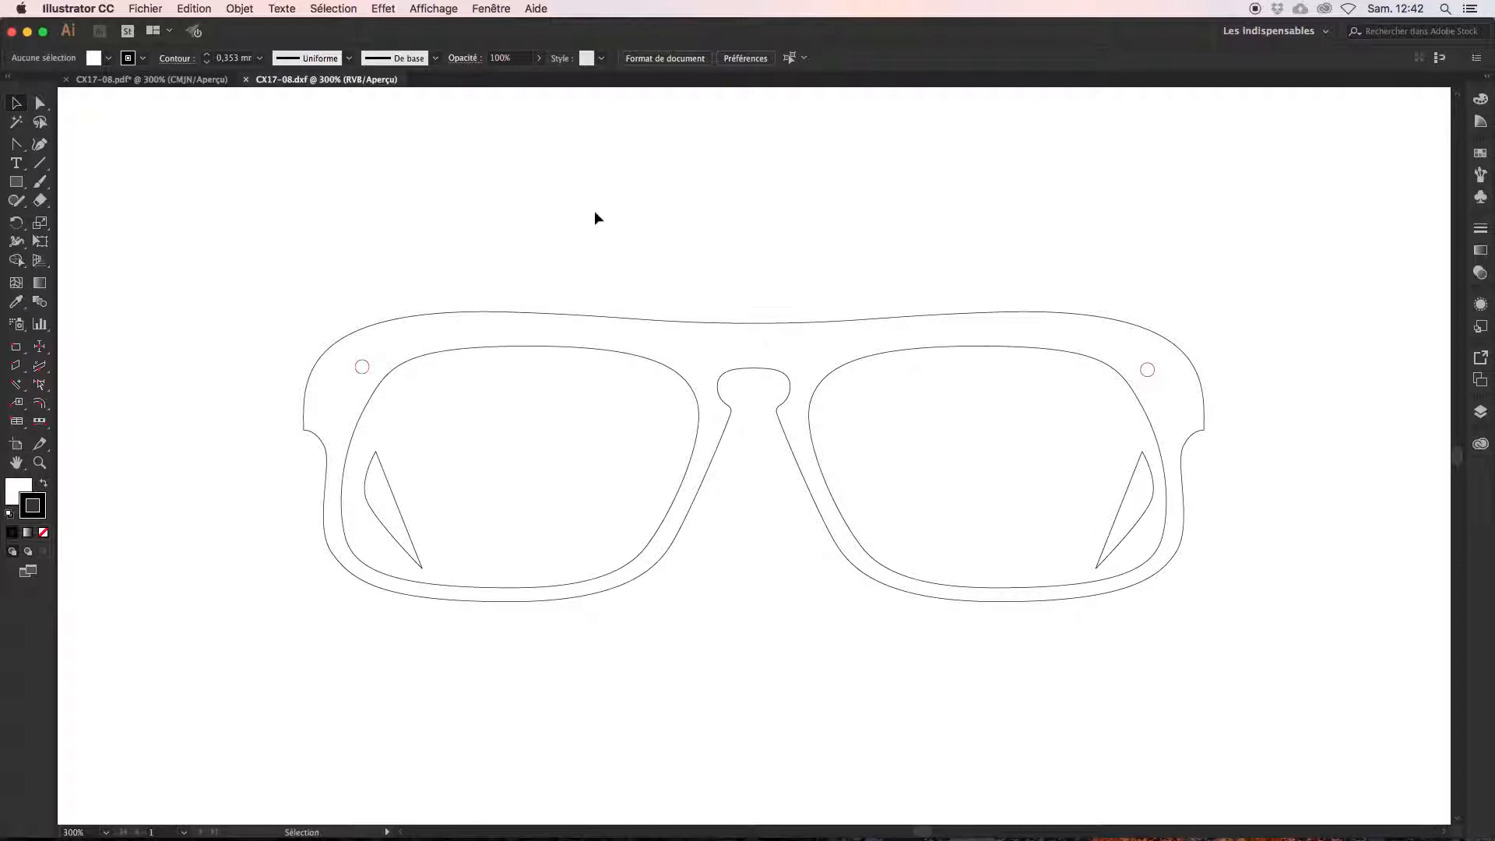
key("super+1")
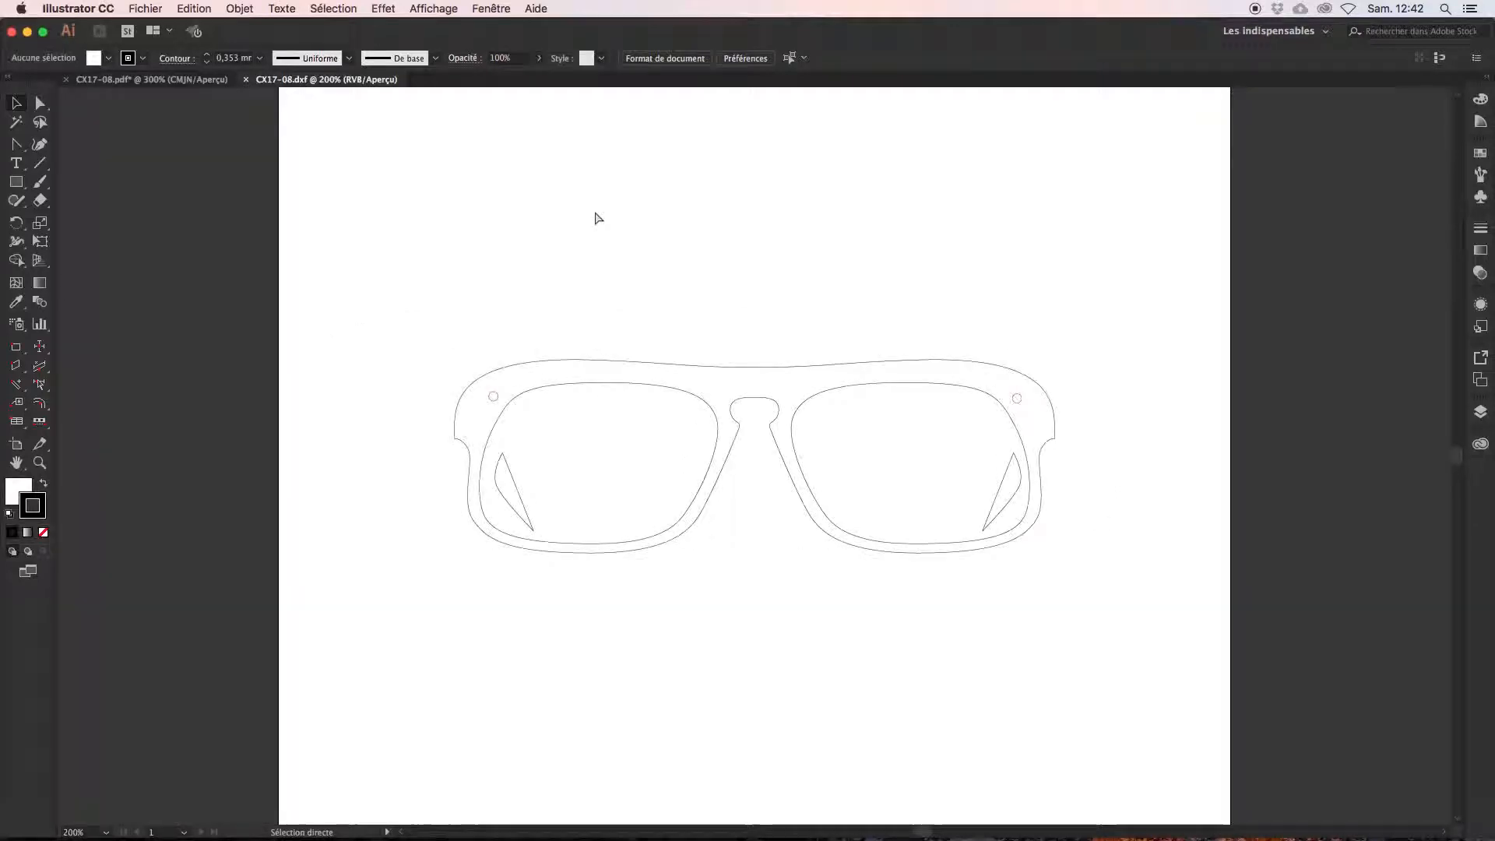